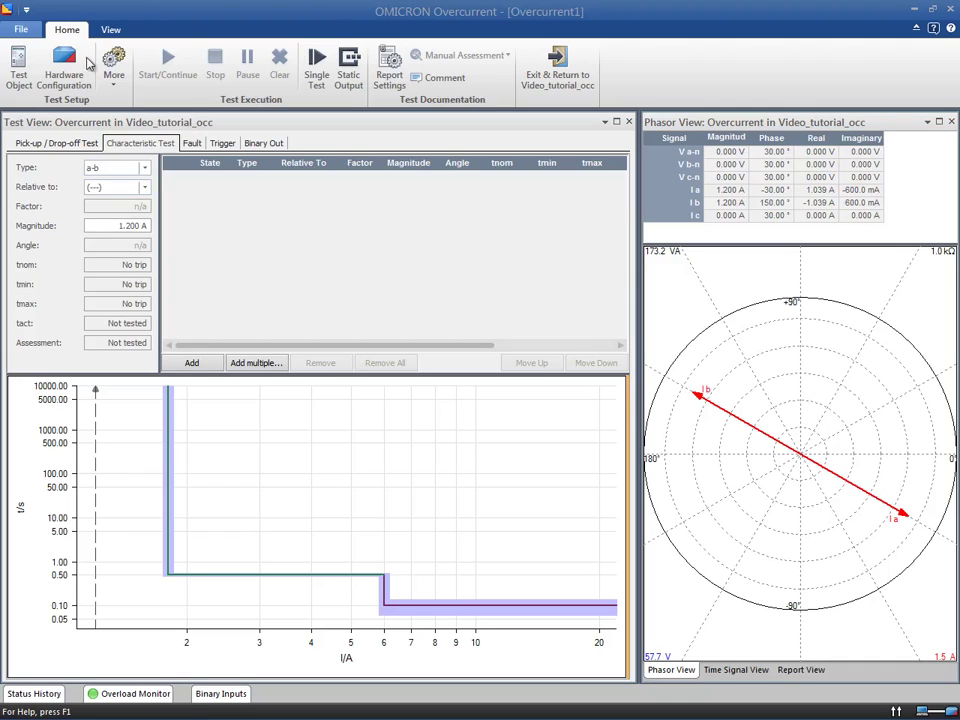
Set the V a-n, V b-n and V c-n analog outputs to Not used in the hardware configuration
click(62, 52)
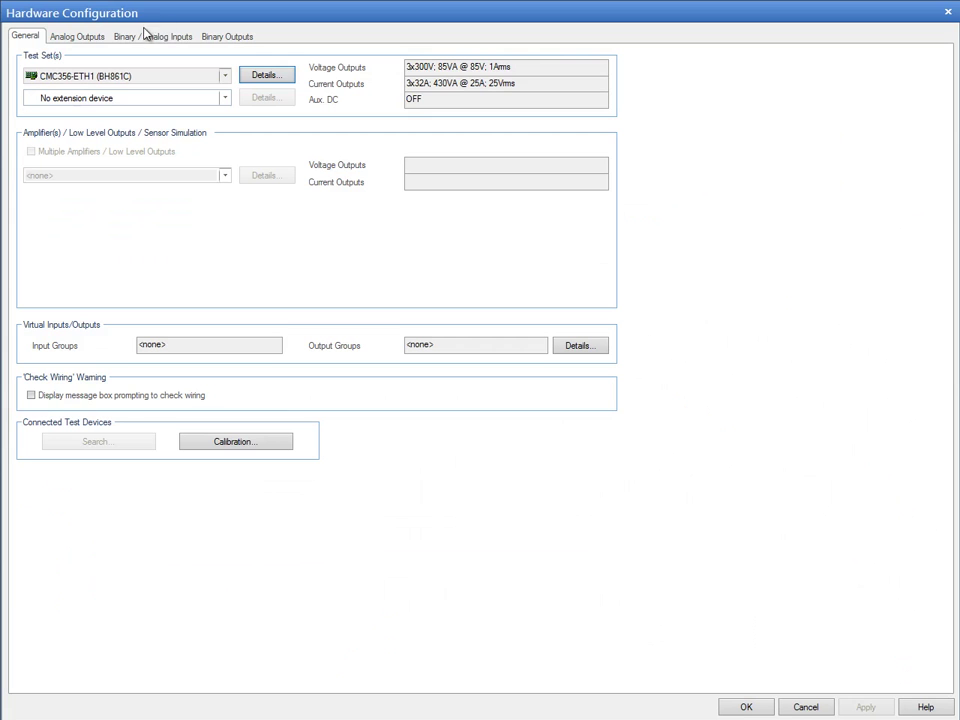
click(80, 32)
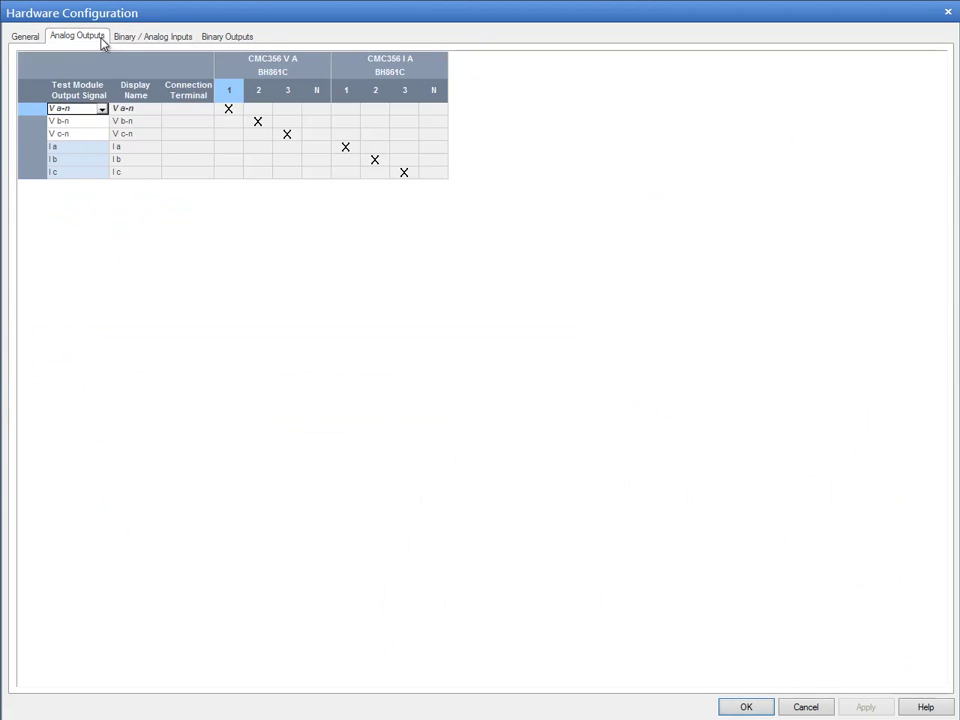
click(103, 109)
click(90, 122)
click(102, 121)
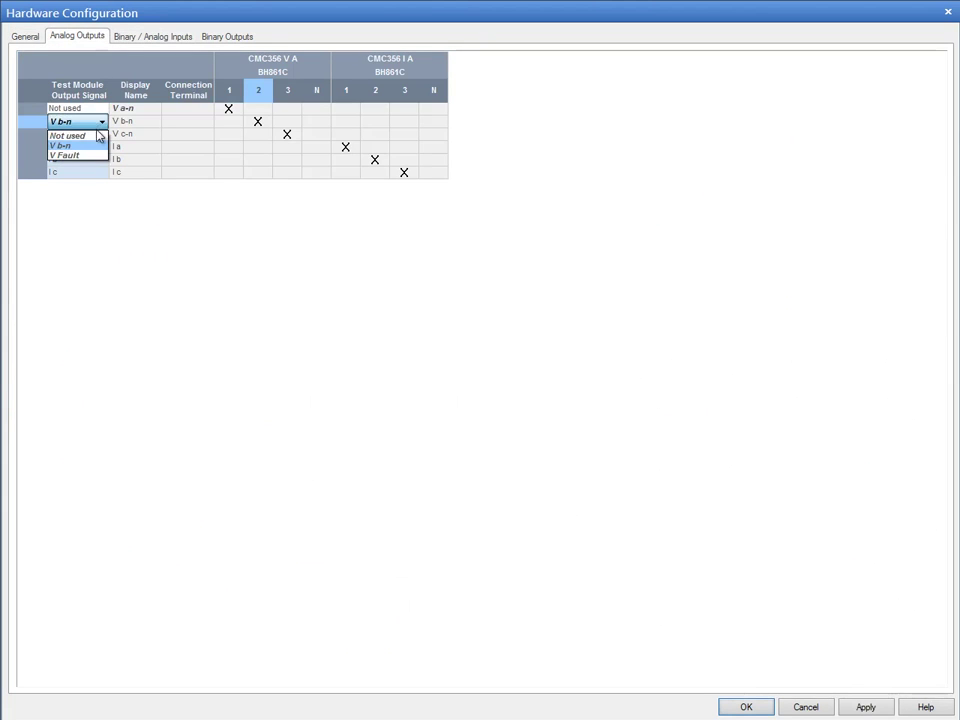
click(96, 137)
click(96, 138)
click(94, 146)
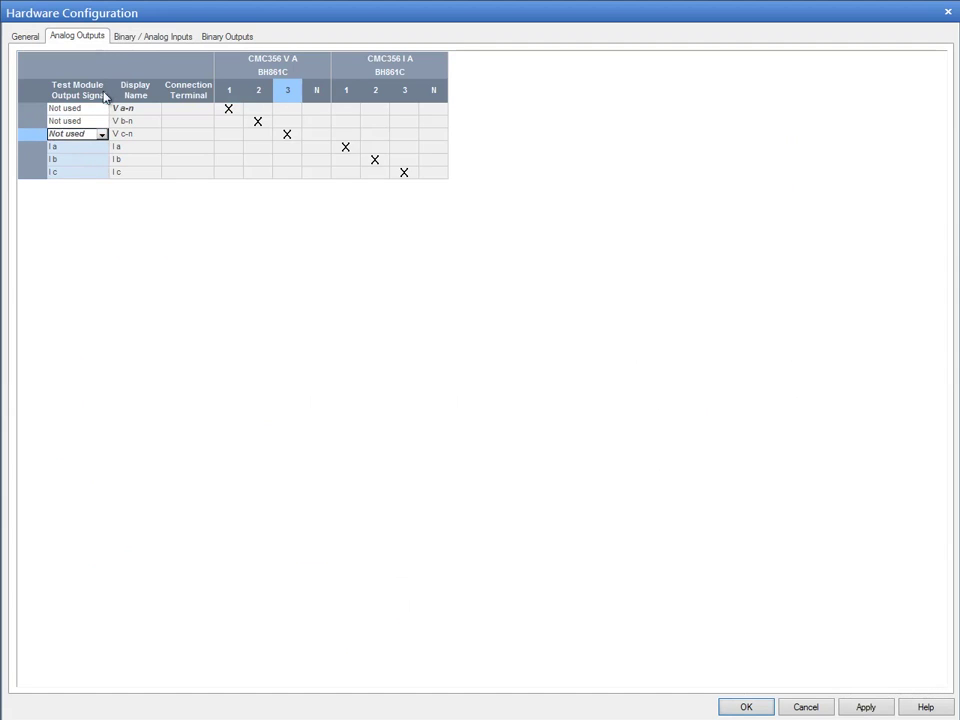
Set the Start binary input to Not used, check the binary outputs and accept the hardware configuration
click(150, 36)
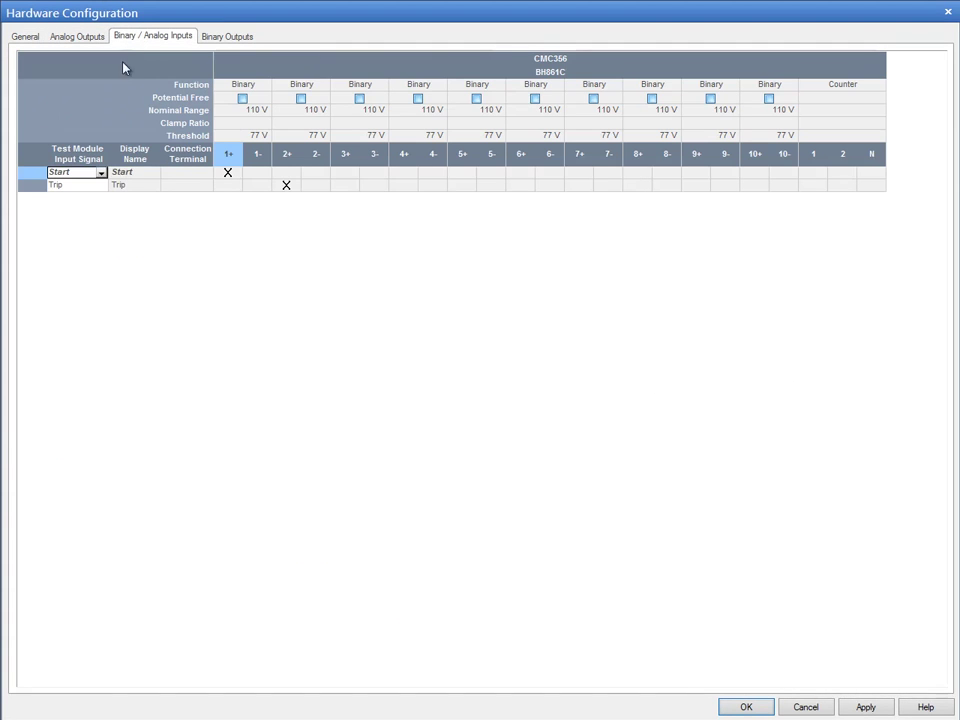
click(100, 173)
click(95, 189)
click(236, 38)
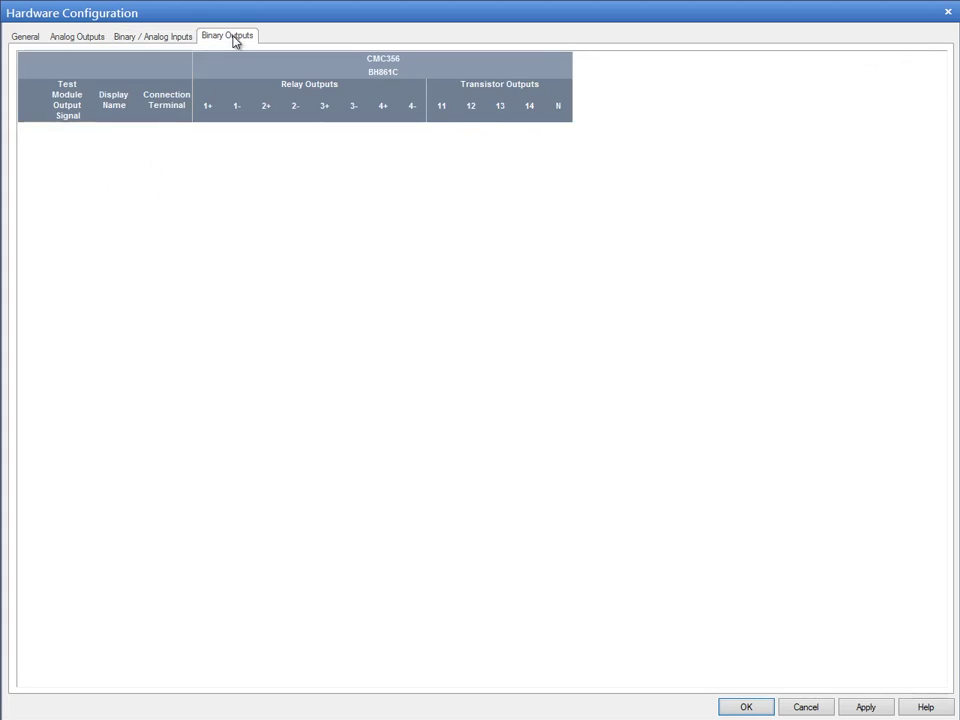
click(755, 703)
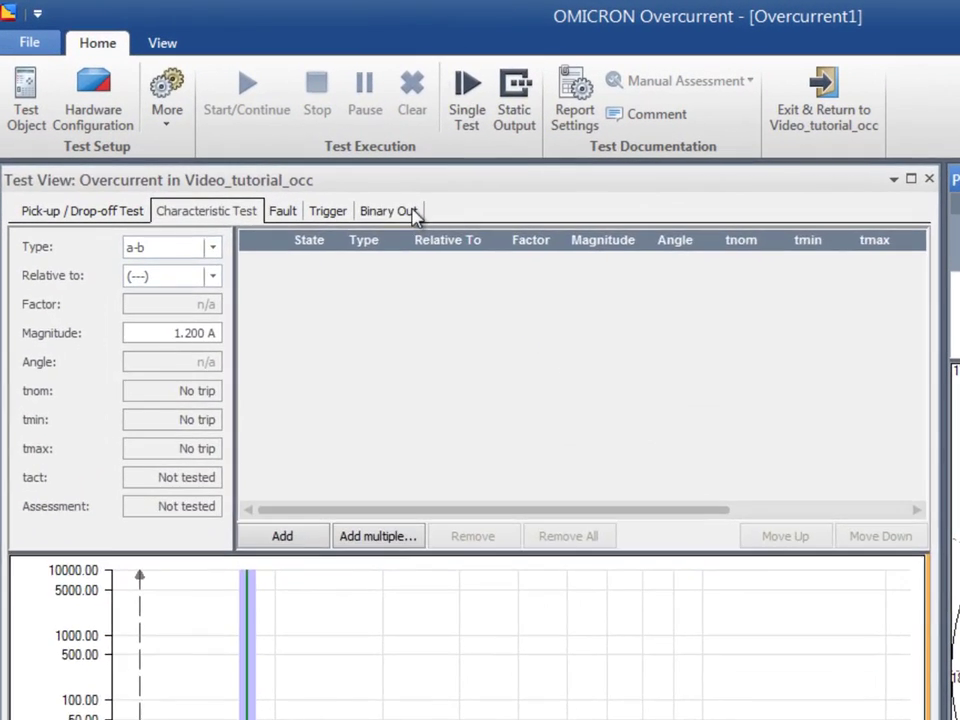
Check the test's binary output and trigger settings, trying Starting as the time reference before returning to Fault inception
click(414, 214)
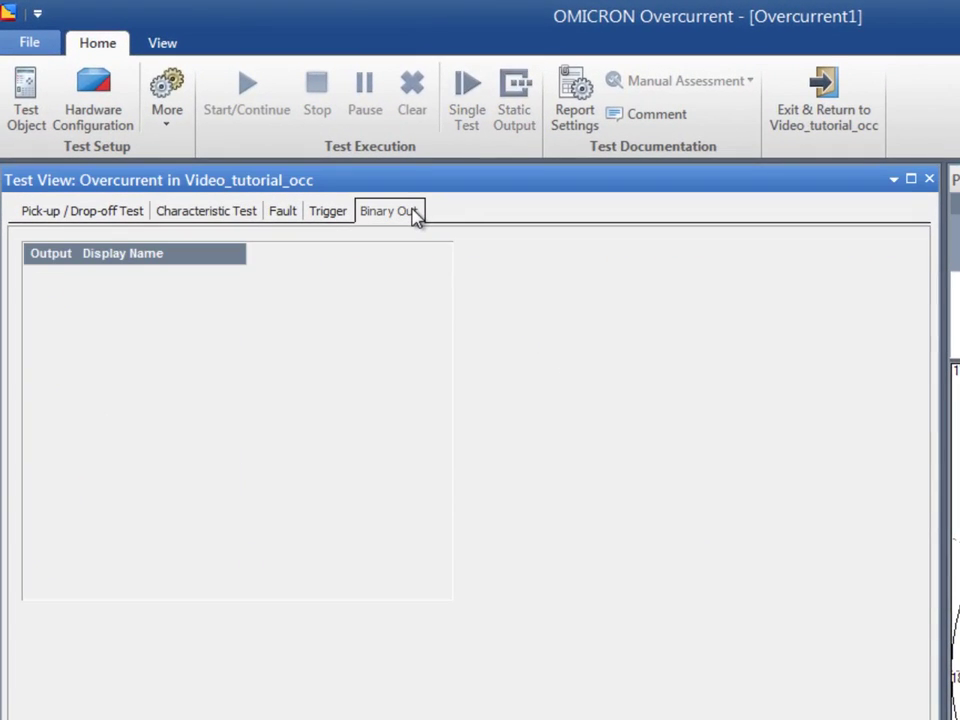
click(332, 213)
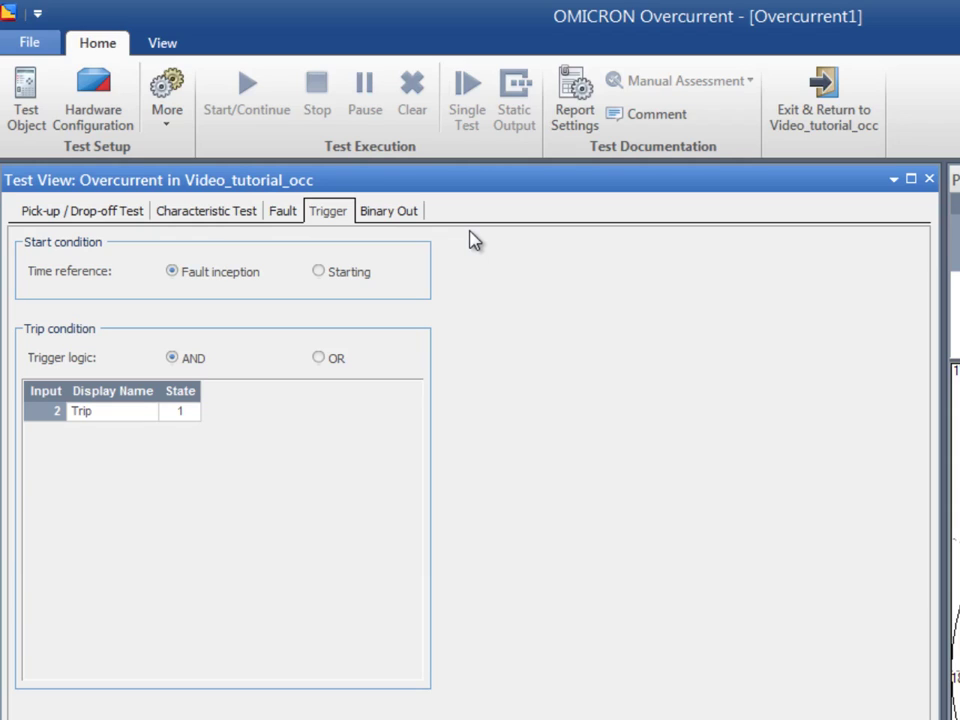
click(329, 278)
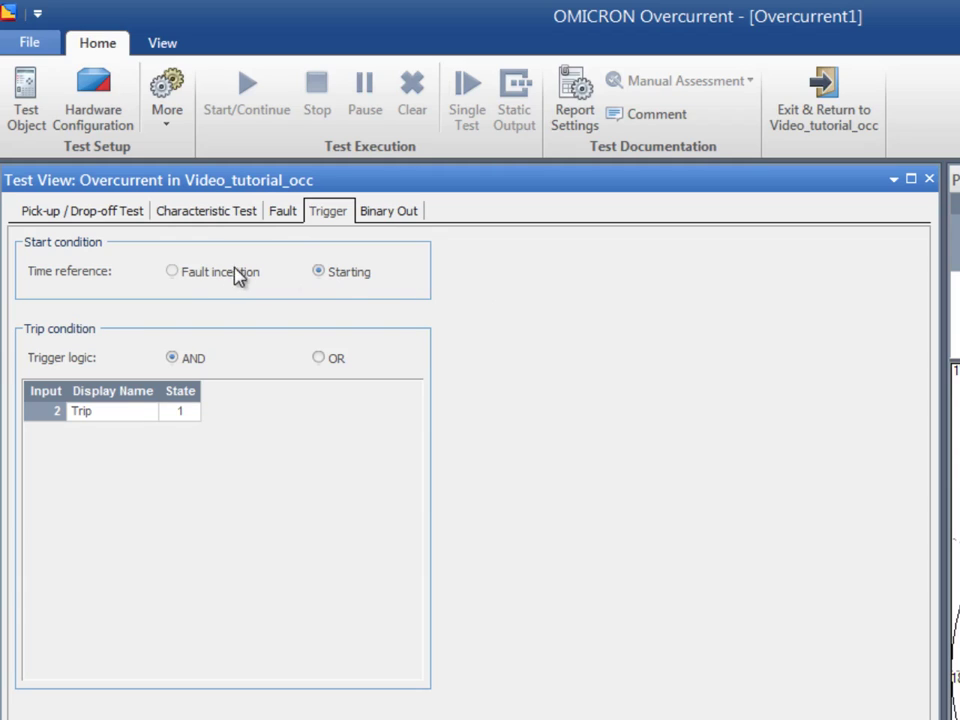
click(180, 275)
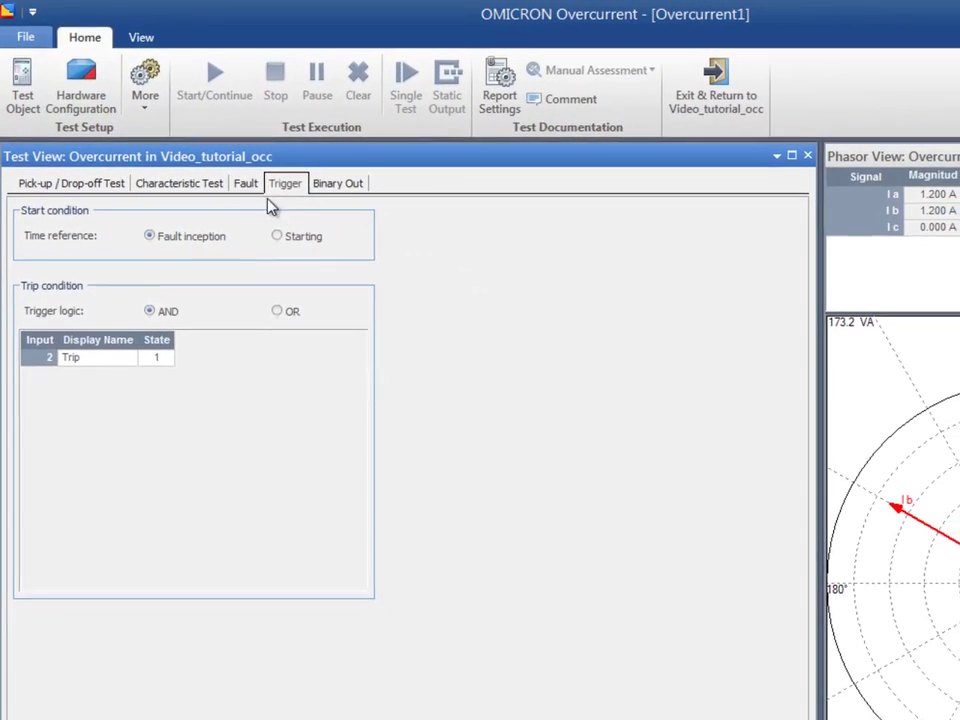
Try the fault-relative load current, the same-as-fault load angle and the decaying DC option in the fault settings, reverting each
click(246, 184)
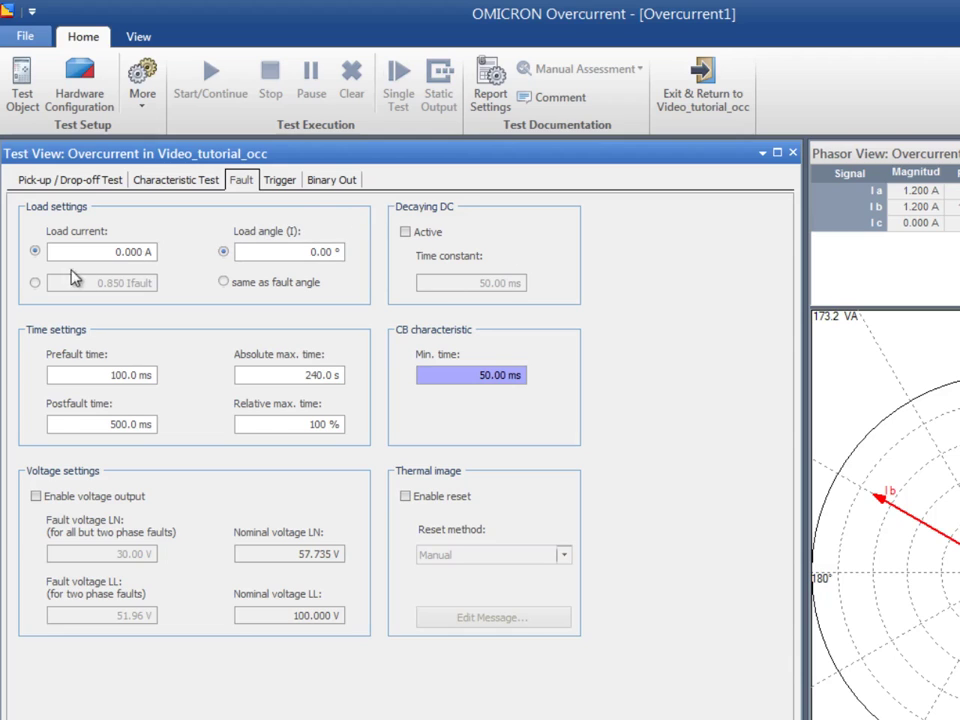
click(35, 283)
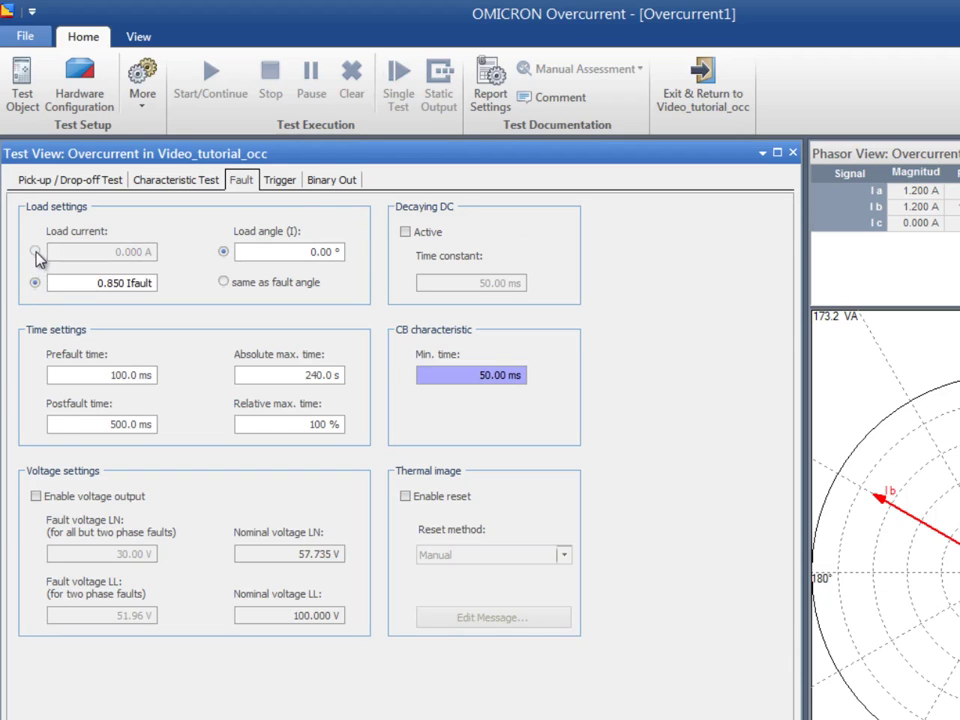
click(36, 252)
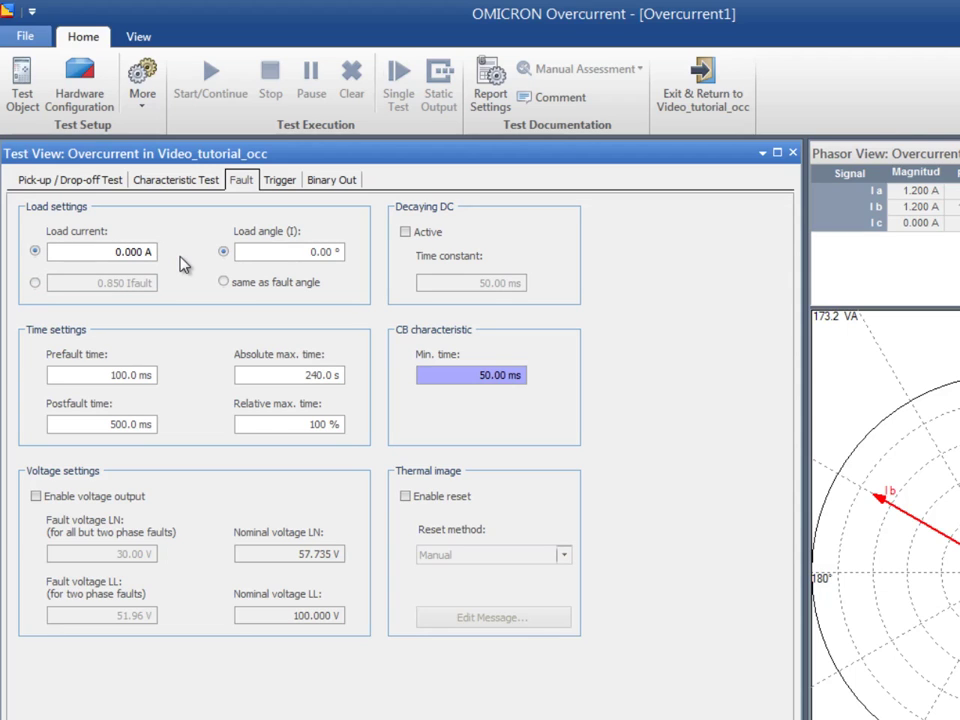
click(224, 283)
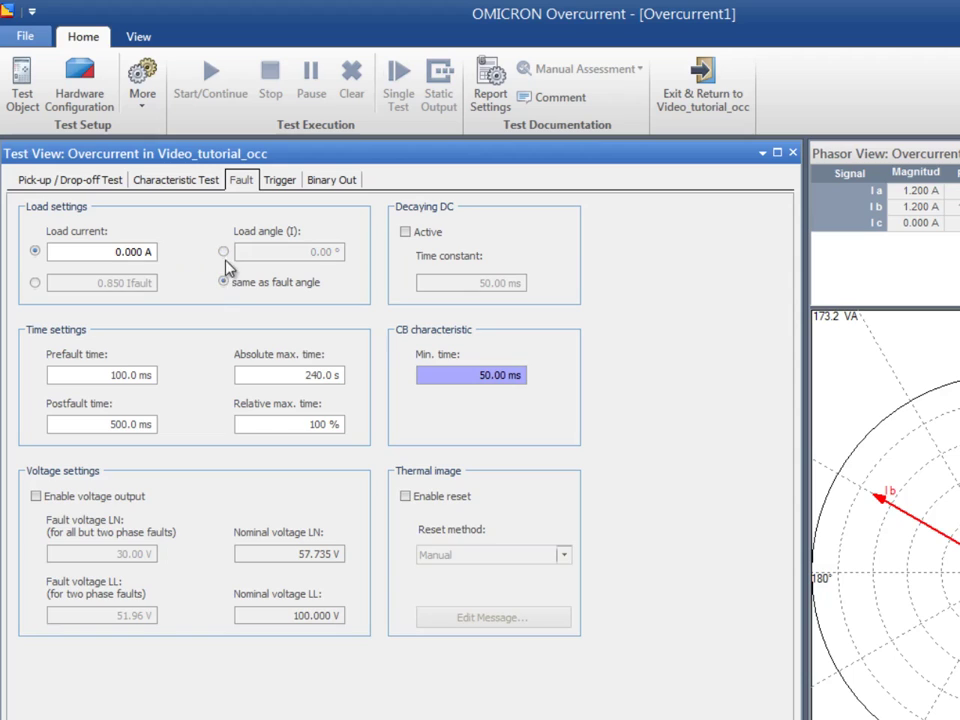
click(224, 252)
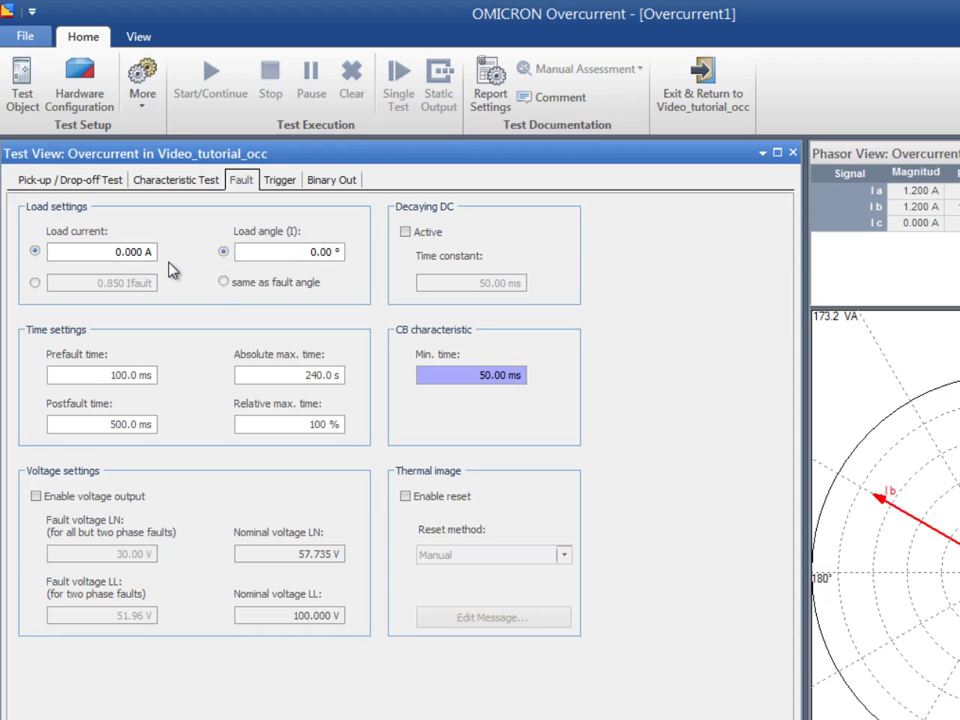
click(405, 233)
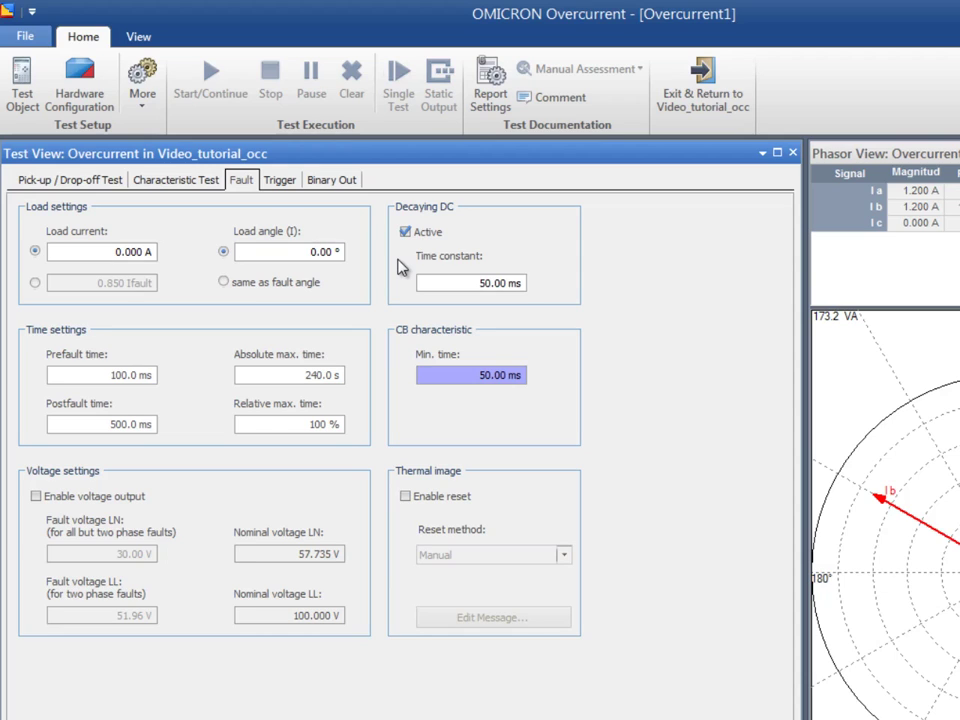
click(405, 233)
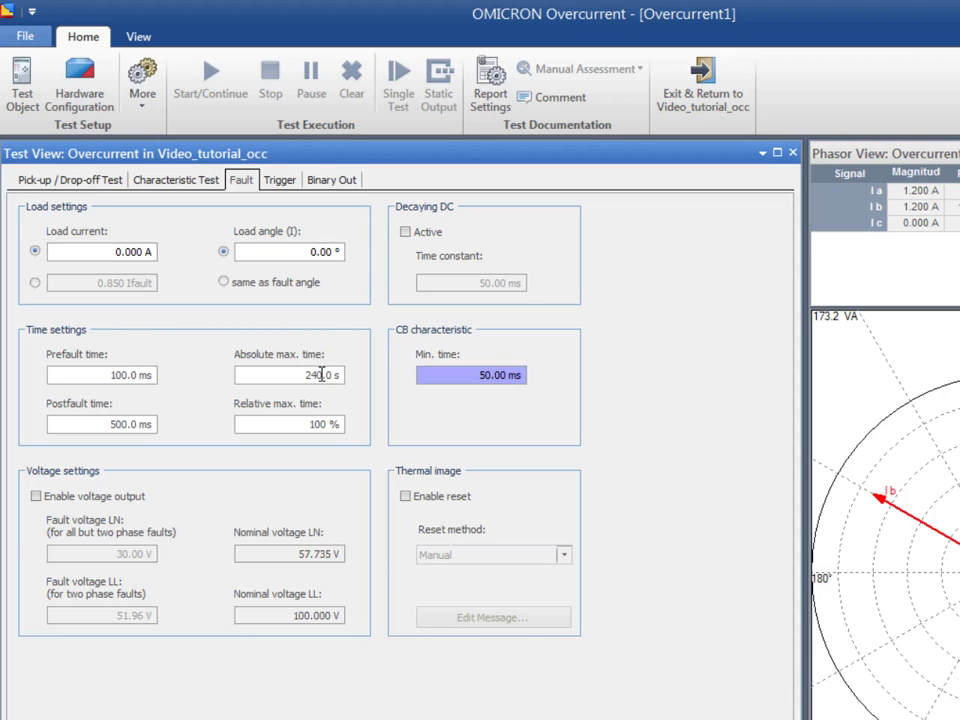
Set the absolute maximum time to 5 s and enable the voltage output in the fault settings
drag(321, 374, 240, 374)
text(5)
key(Return)
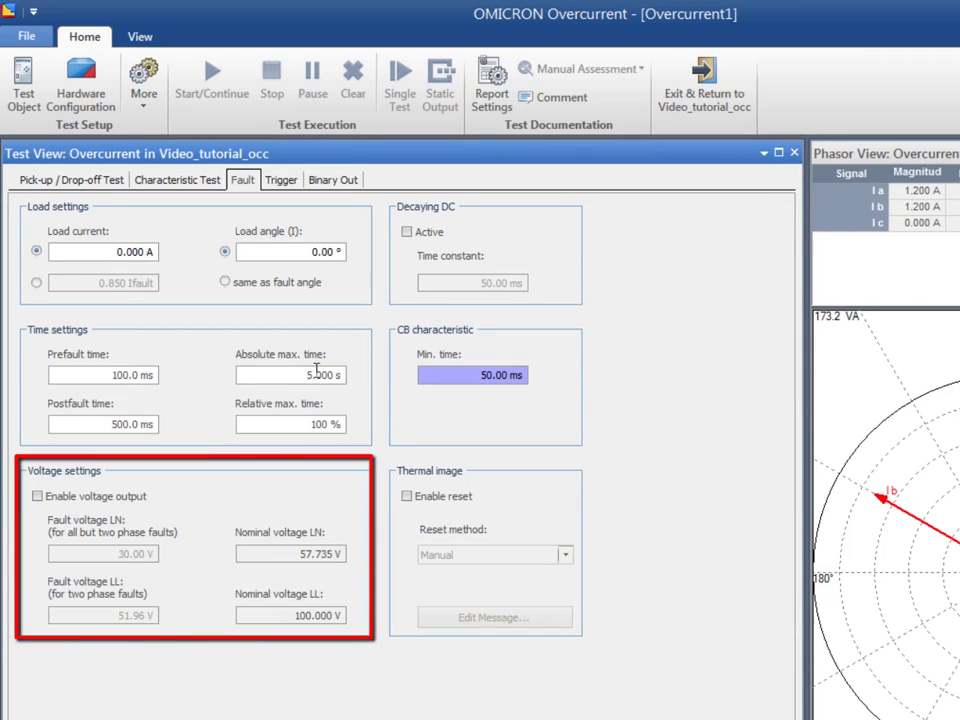
click(37, 497)
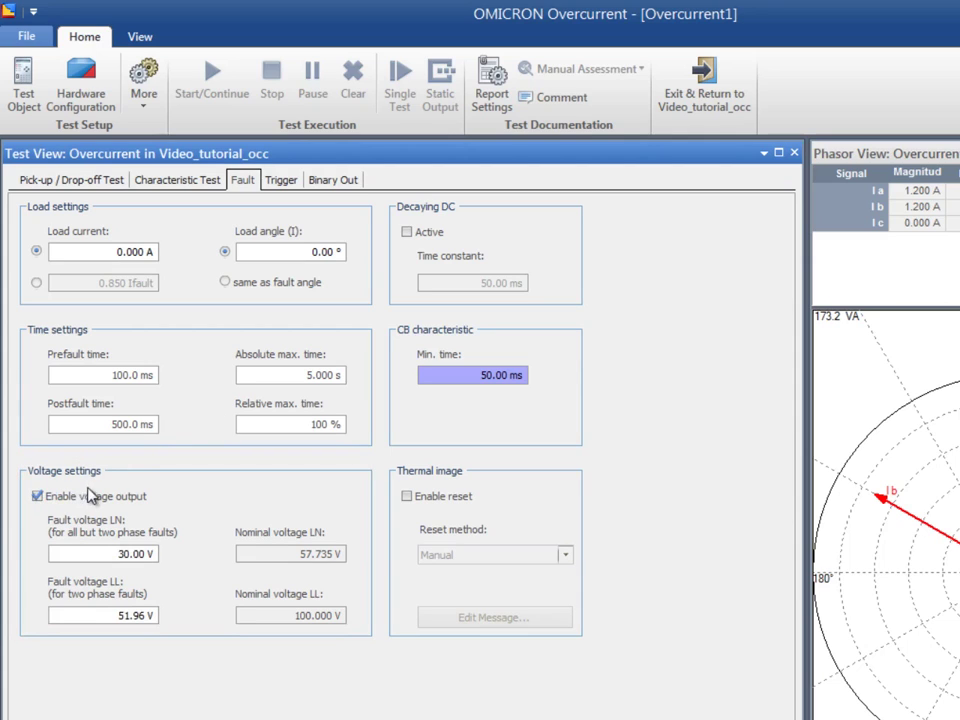
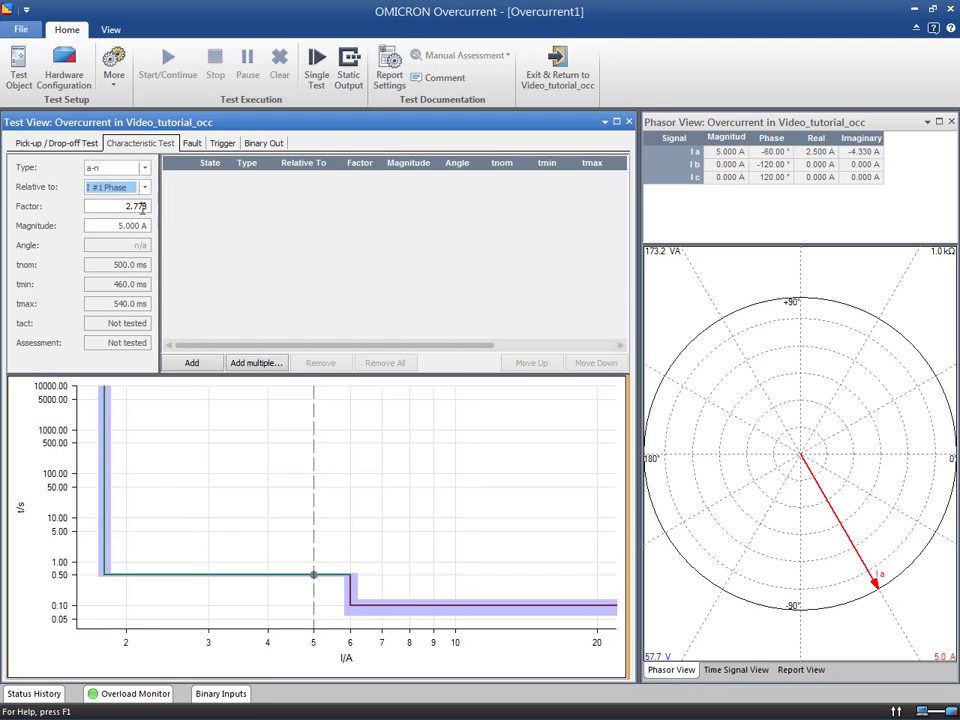
Add an a-n characteristic test point at factor 1 relative to I #1 Phase, and remove it from the test list
drag(142, 207, 128, 209)
text(1)
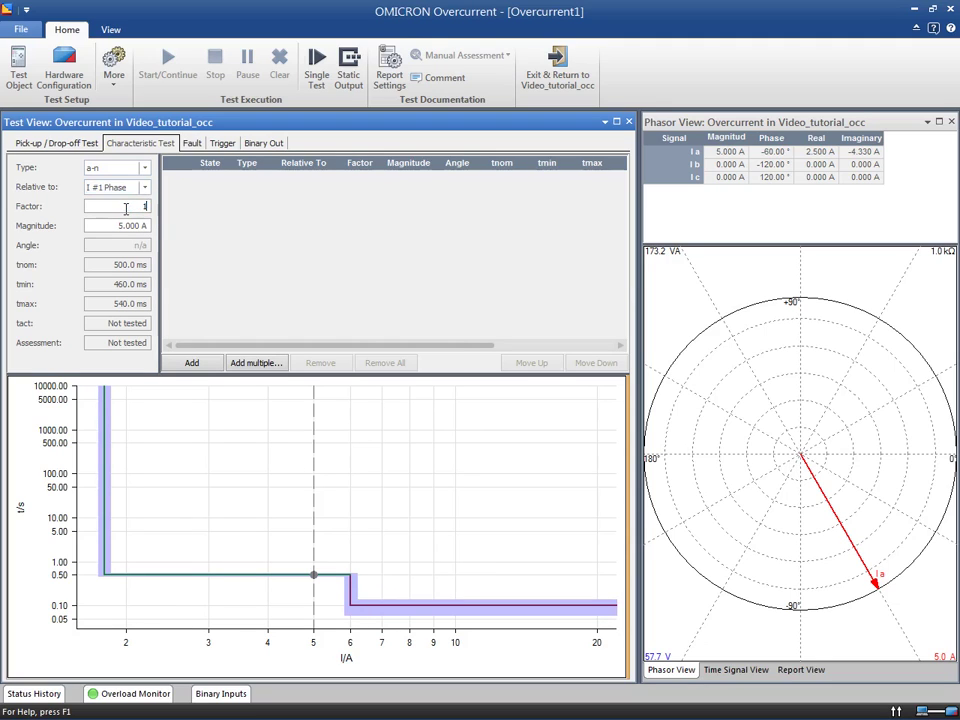
key(Return)
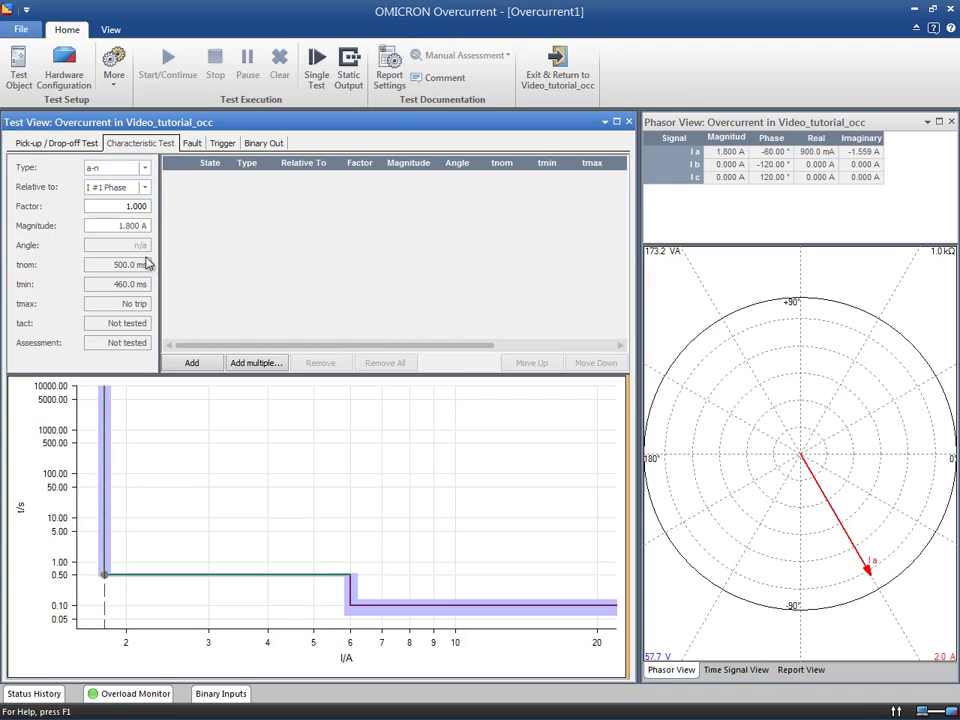
click(192, 363)
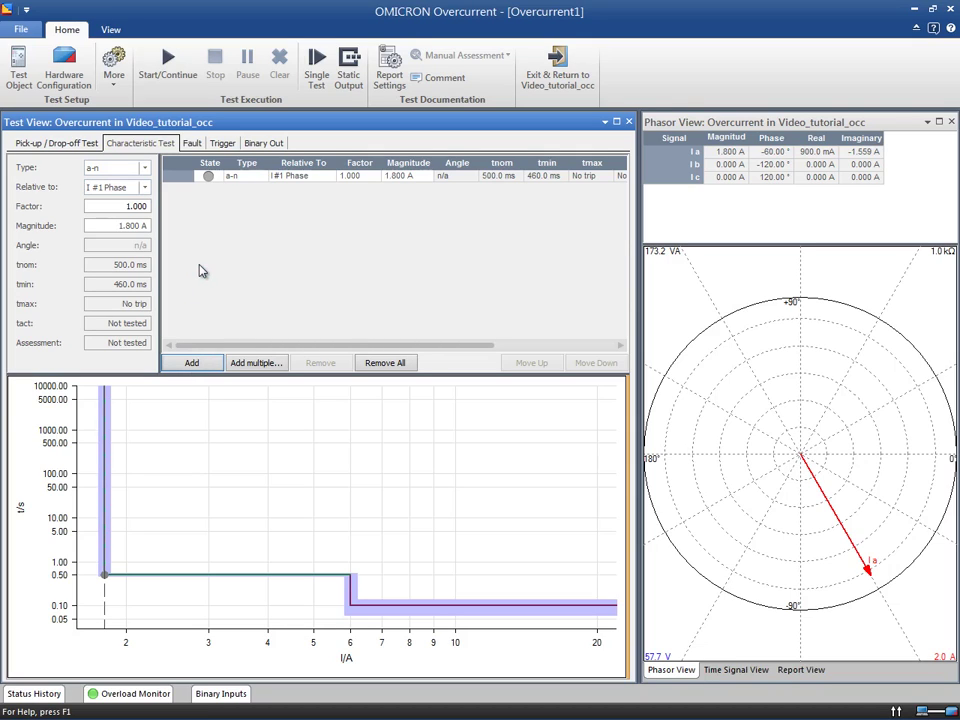
click(240, 180)
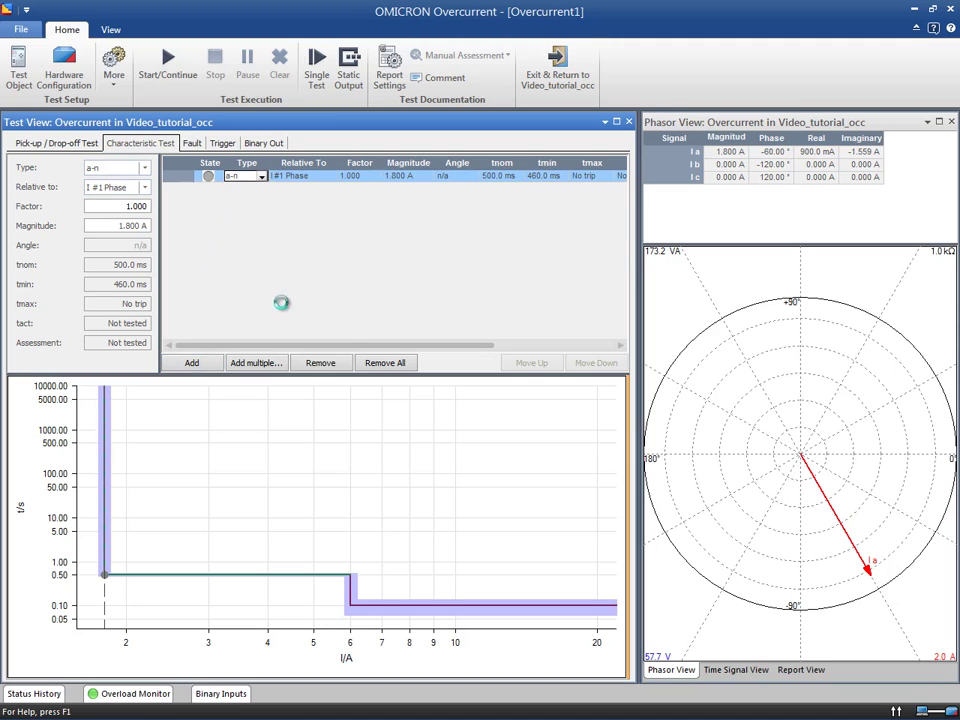
click(320, 363)
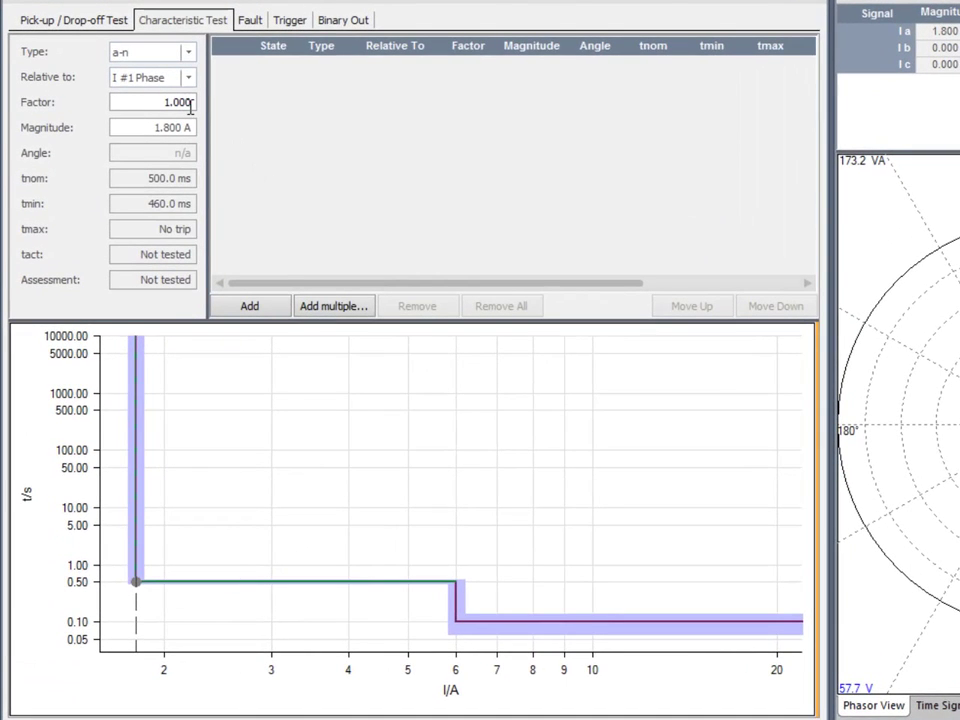
Add two a-n characteristic test points relative to I #1 Phase, with factors 0.9 and 1.1
drag(193, 101, 160, 104)
text(0.9)
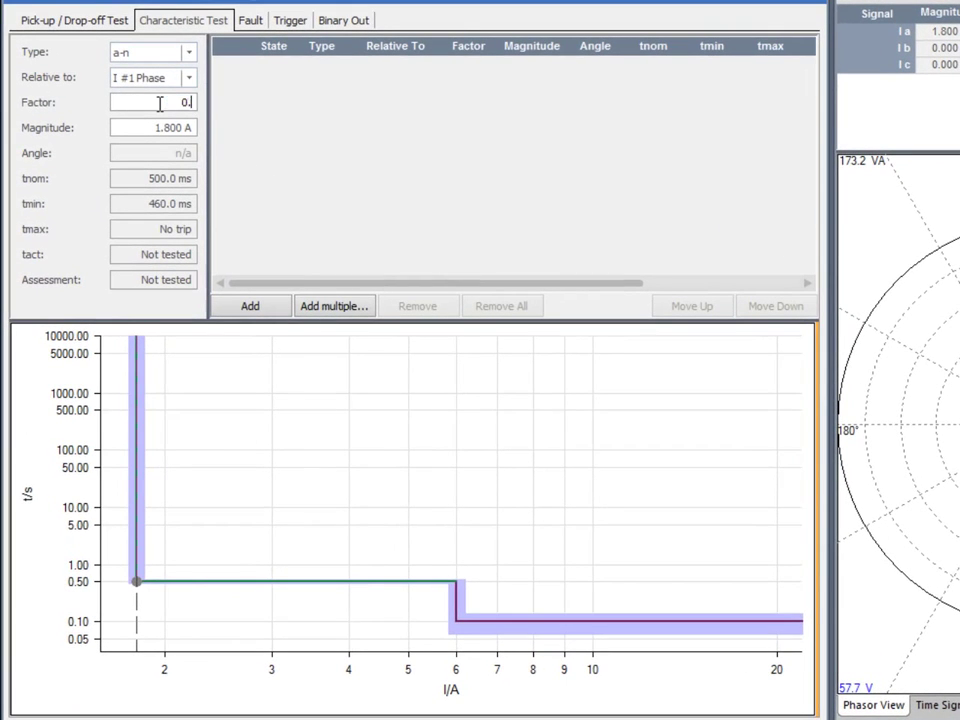
click(240, 305)
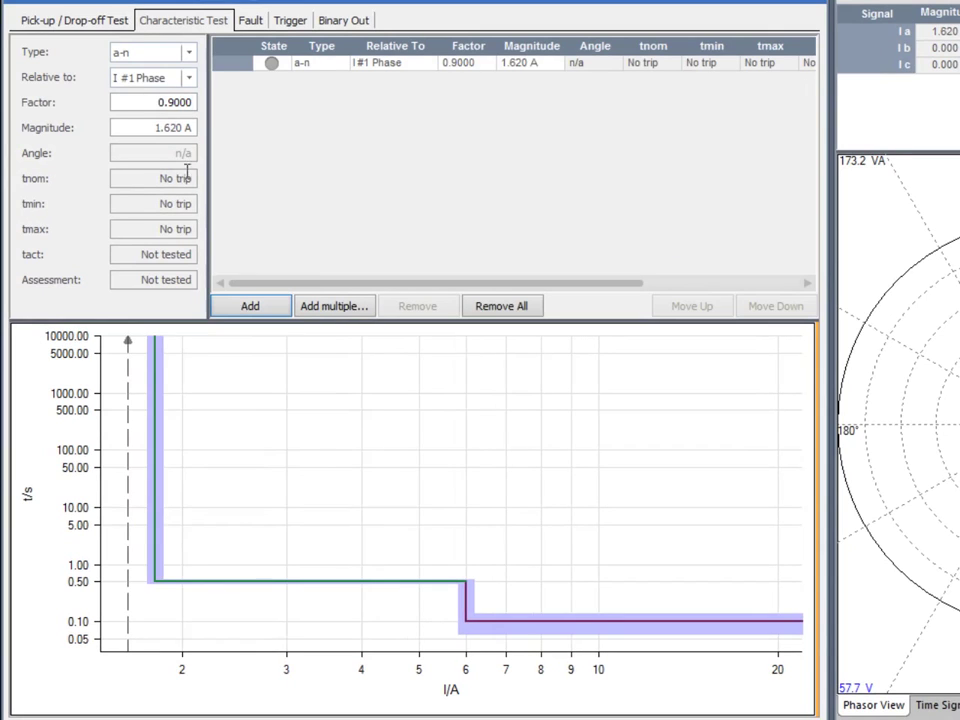
double_click(157, 103)
text(1.1)
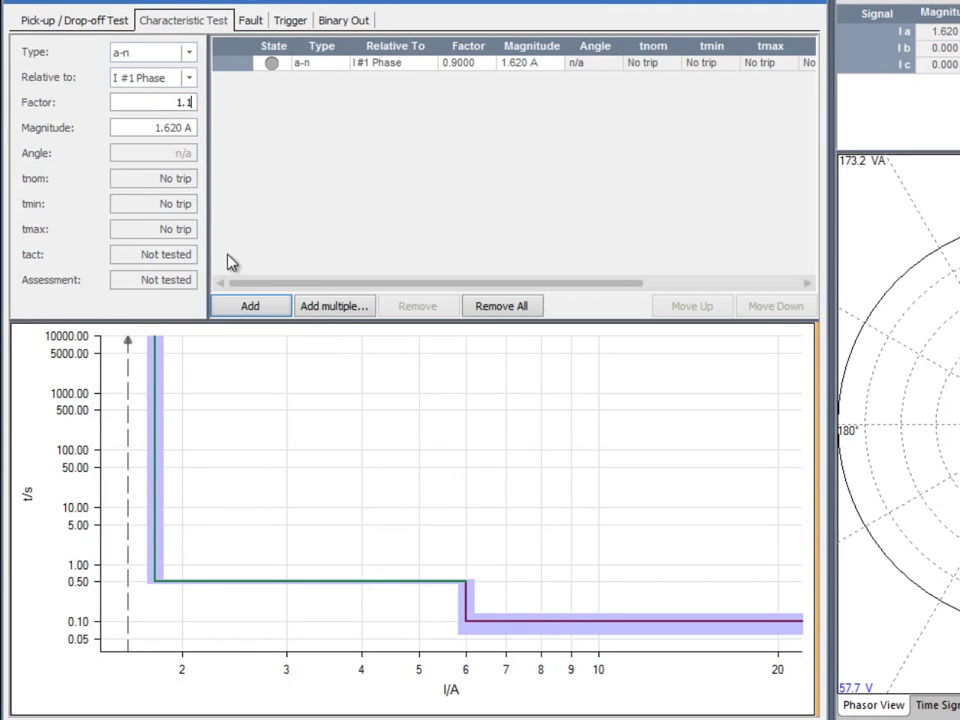
click(233, 306)
Add two a-n characteristic test points relative to I #2 Phase, with factors 0.9 and 1.1
click(150, 78)
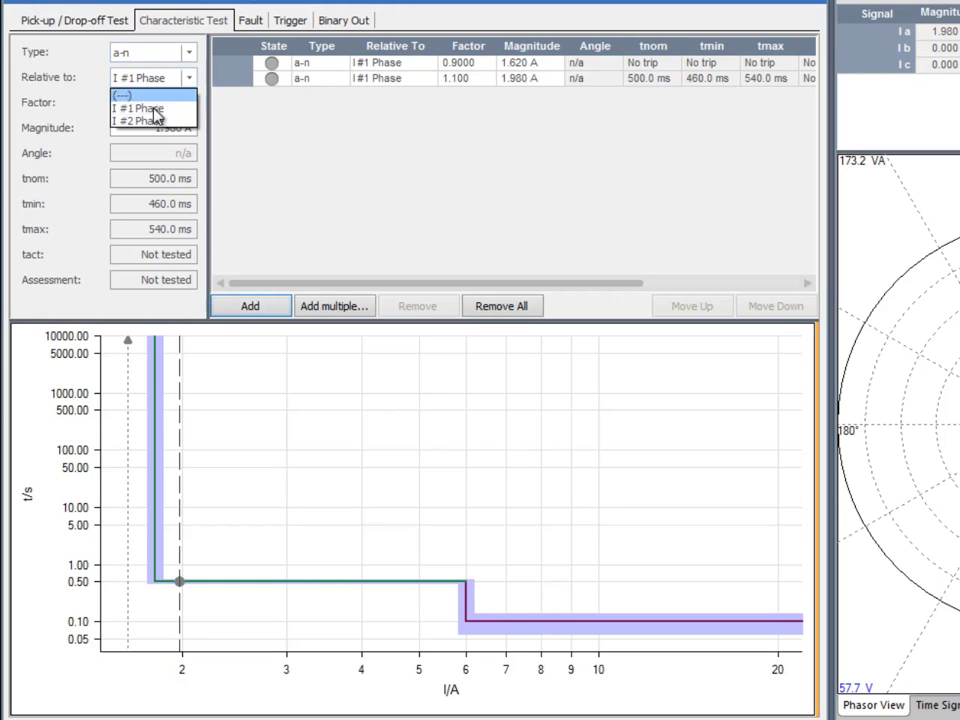
click(142, 118)
drag(185, 104, 164, 106)
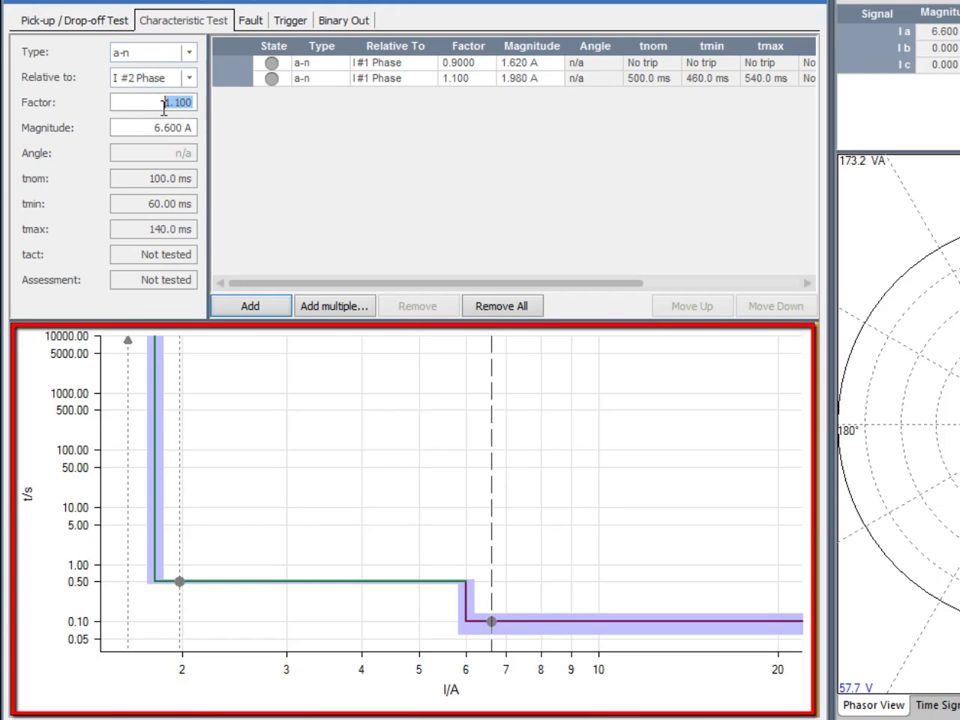
text(0.9)
click(232, 305)
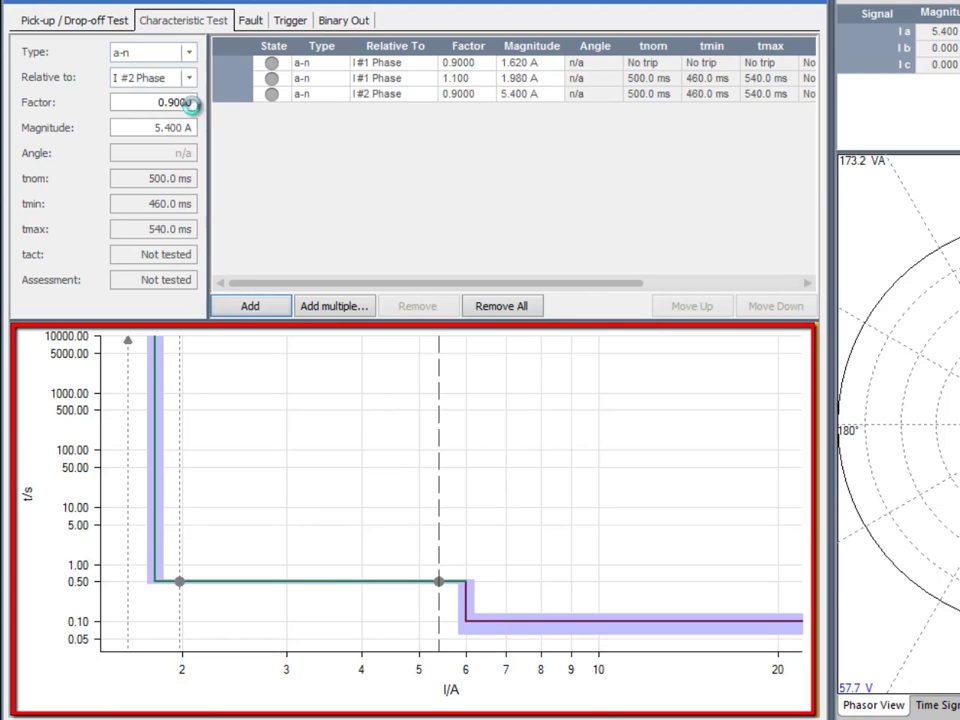
drag(188, 103, 156, 120)
text(1.1)
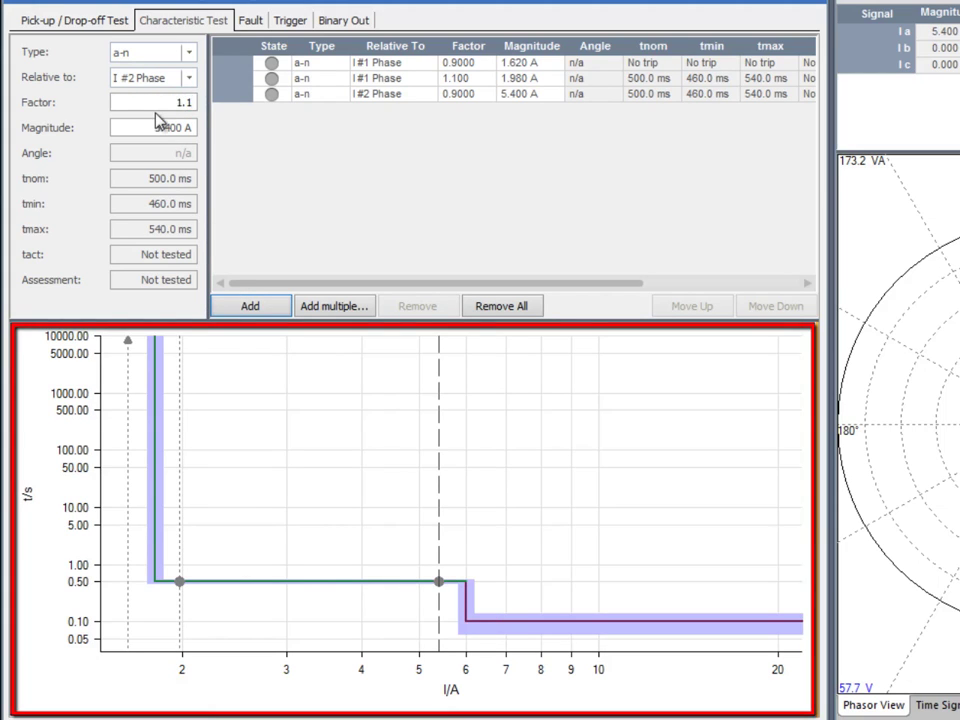
click(232, 306)
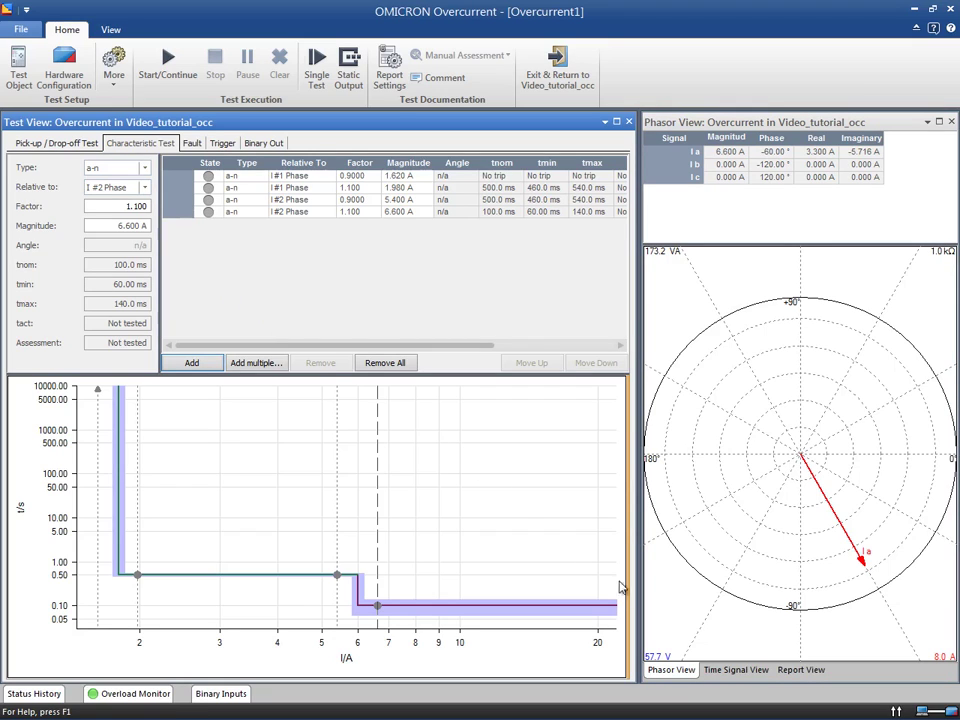
Display the time signals of the current test point
click(736, 669)
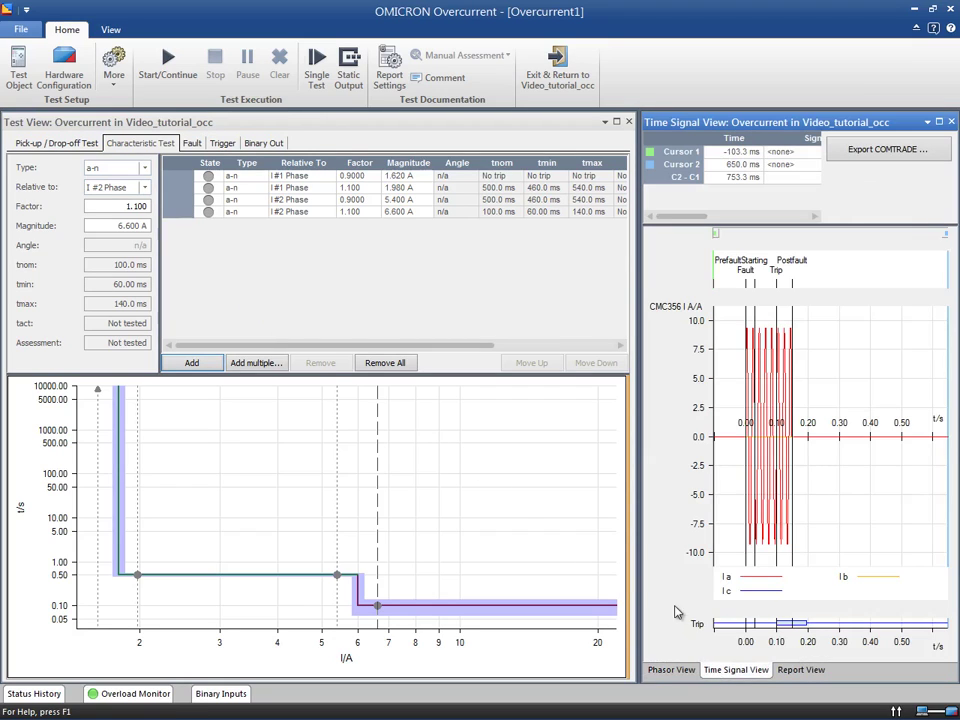
Widen the test view beside the time signals, and run the characteristic test for all listed test points
drag(637, 540, 441, 545)
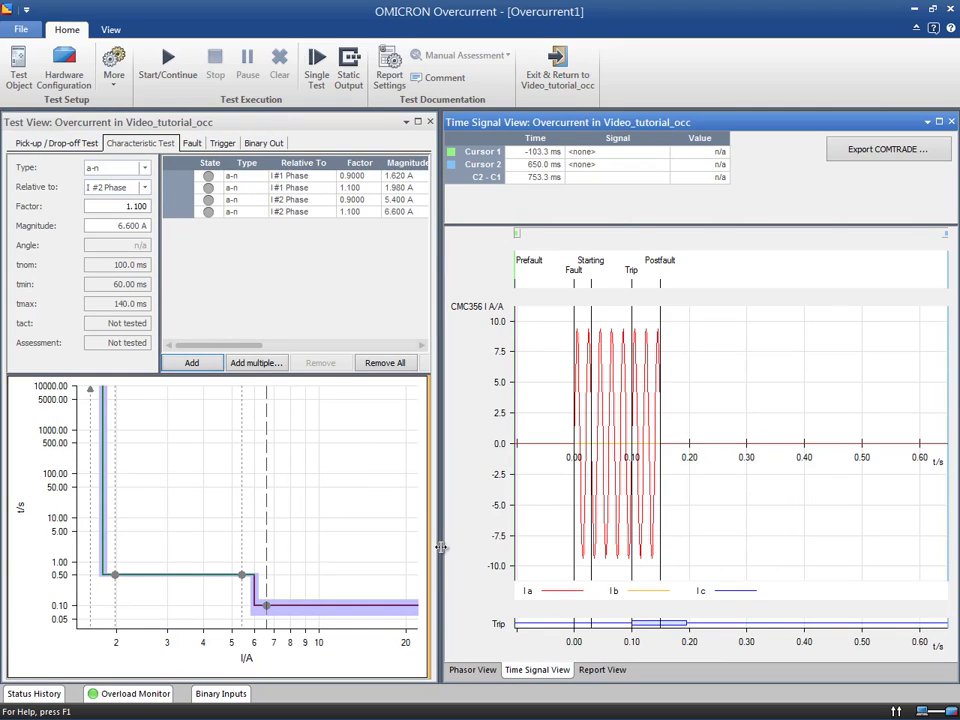
drag(440, 548, 698, 575)
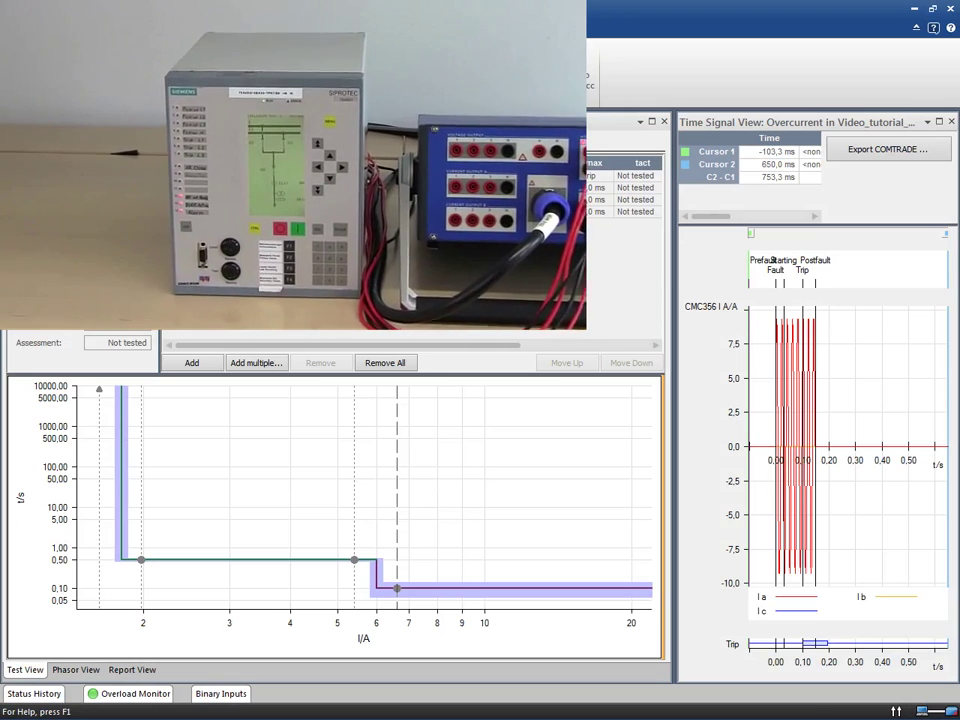
key(F5)
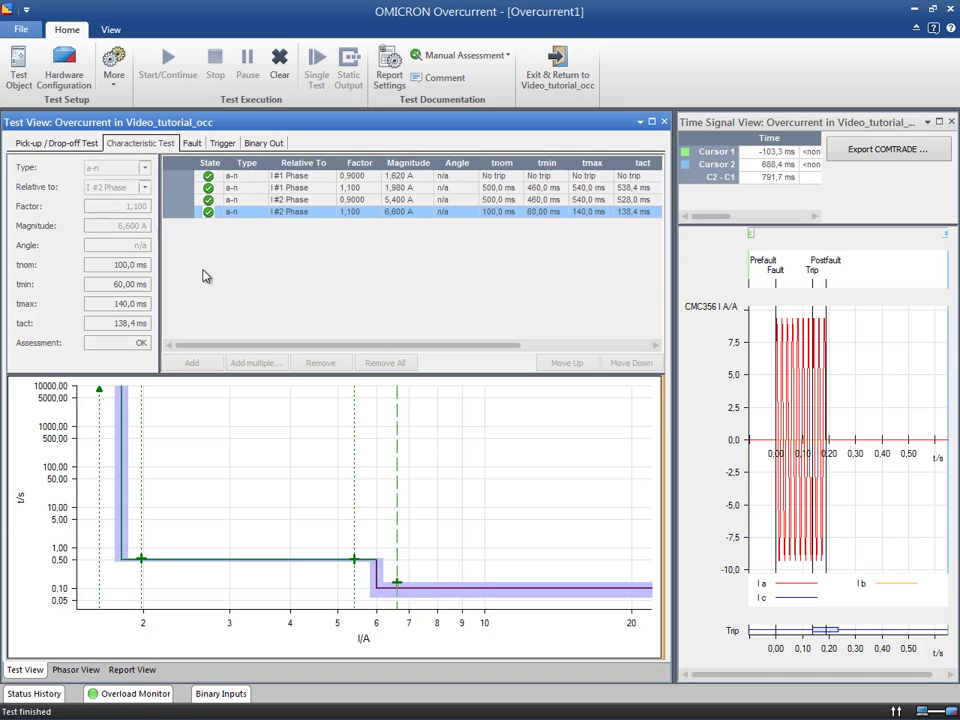
Examine the trip time, assessment and time signals of each characteristic test point in turn, from the first to the last
click(216, 177)
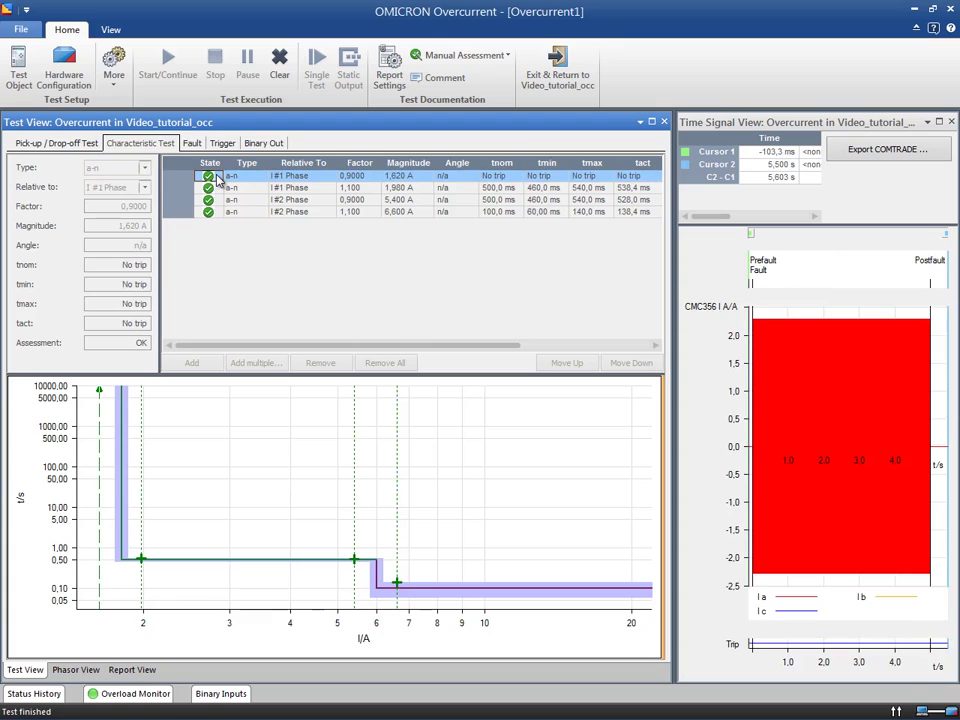
click(219, 190)
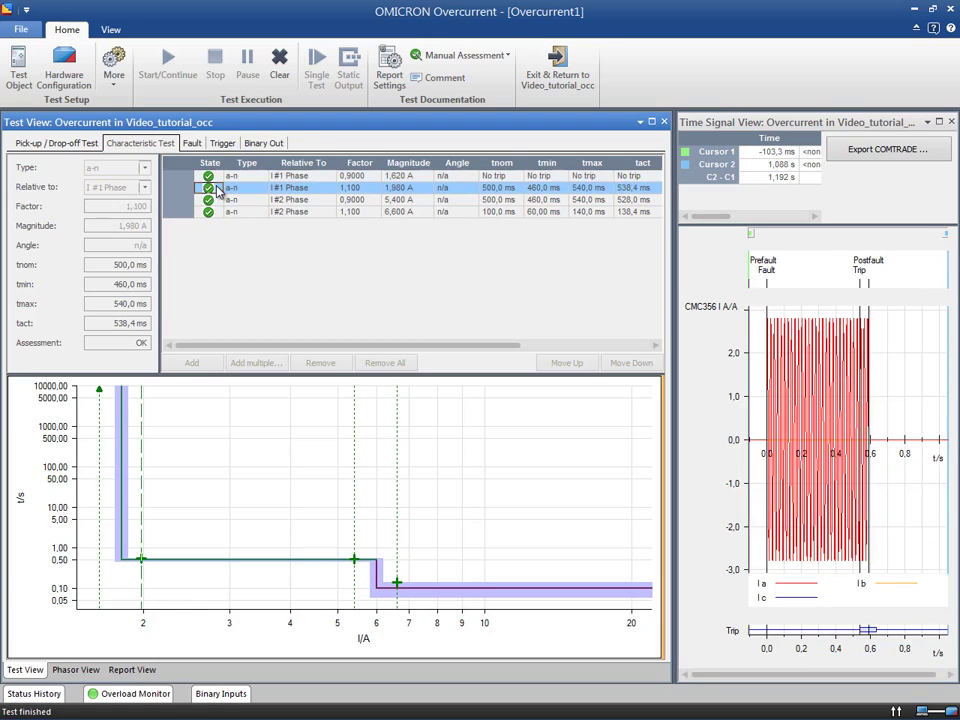
click(213, 201)
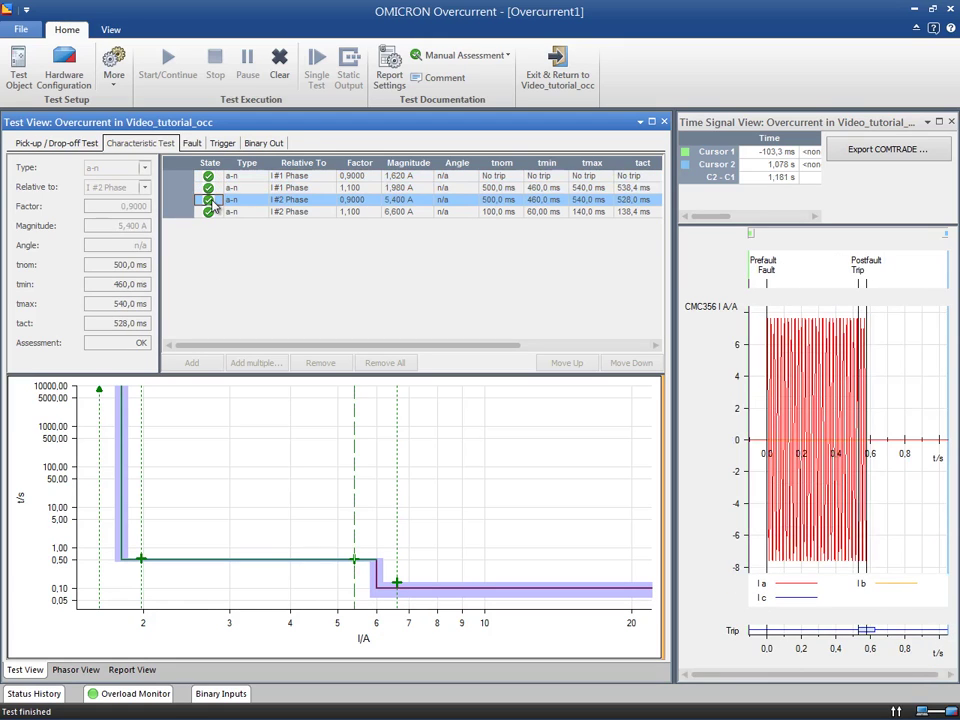
click(210, 213)
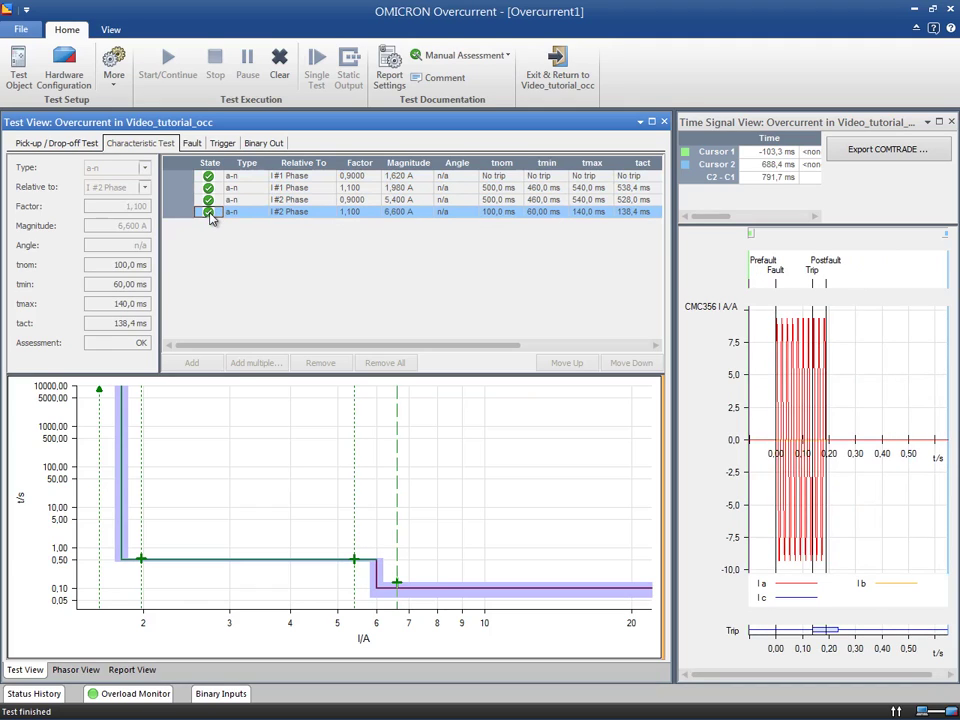